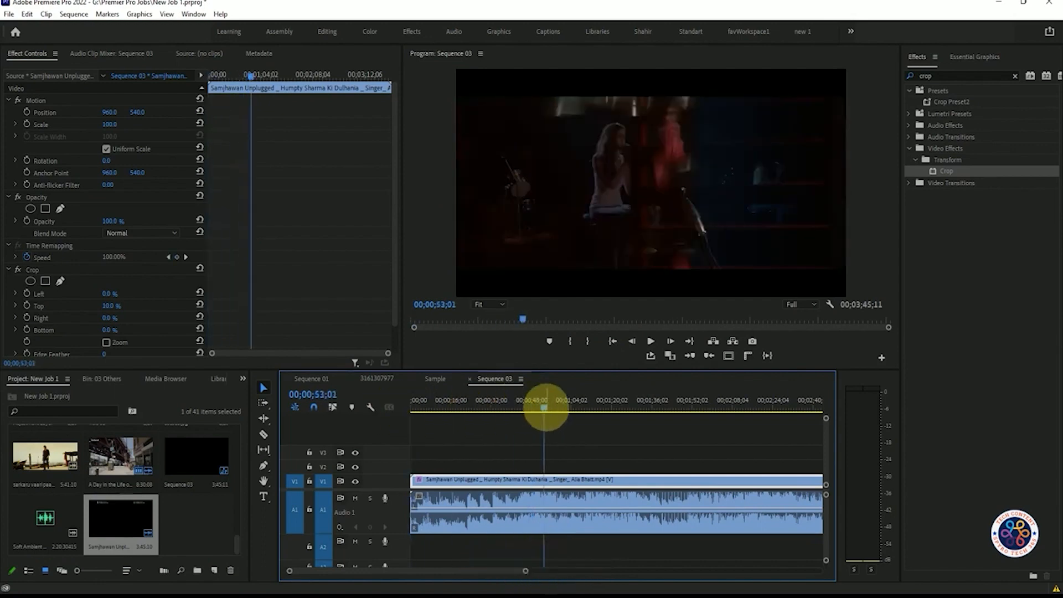
Play back parts of the Samjhawan Unplugged clip in Sequence 03 from its start to preview picture and sound.
drag(545, 406, 382, 408)
key(space)
key(space)
key(space)
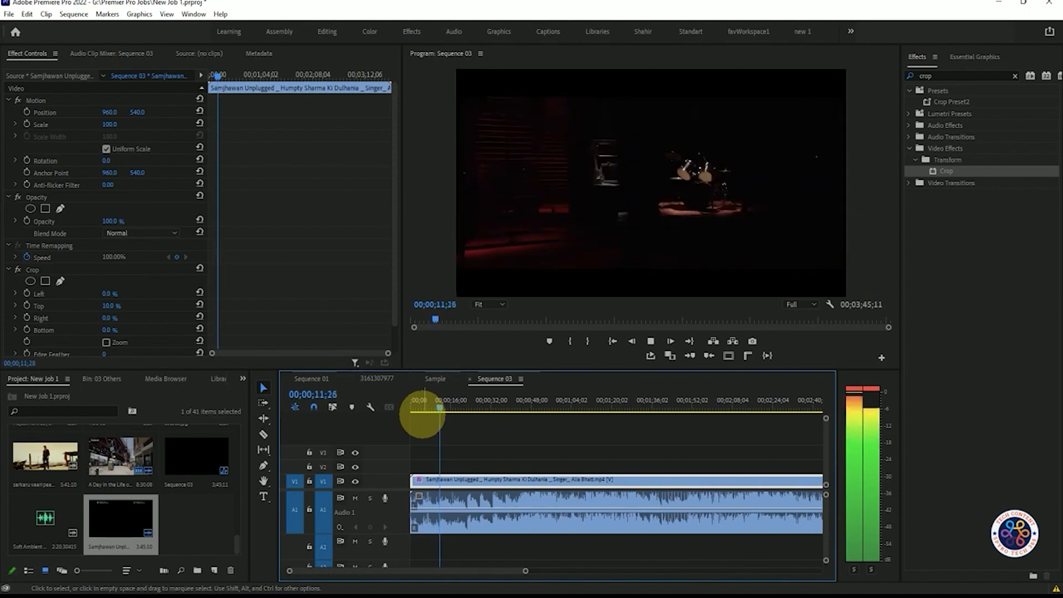
drag(441, 409, 521, 411)
key(space)
Mark the entire Samjhawan Unplugged clip, from its start to its end, as the sequence's in/out range.
scroll(501, 453, down, 3)
click(711, 408)
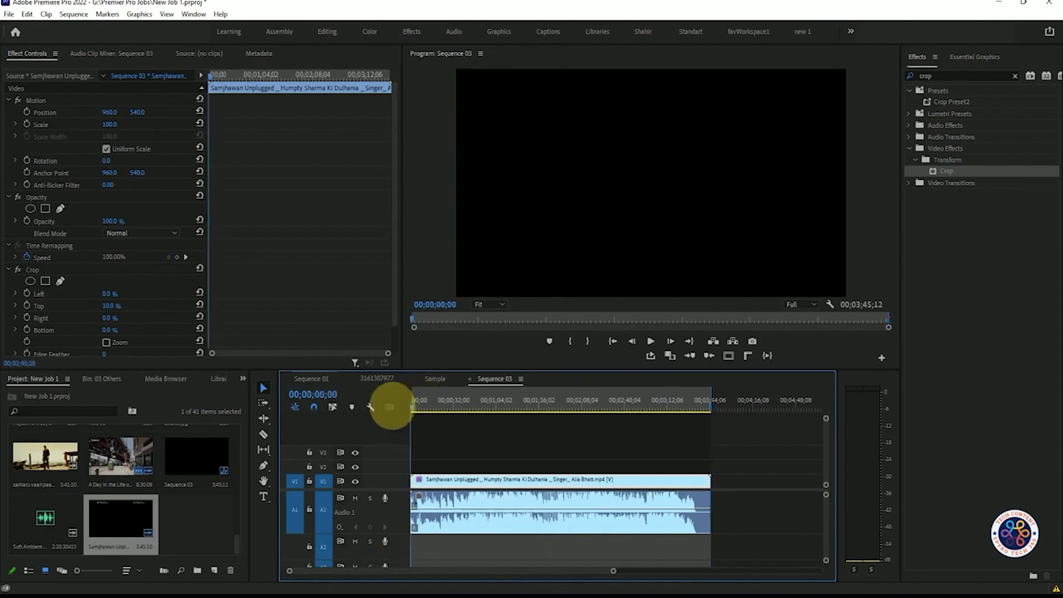
click(714, 408)
click(706, 408)
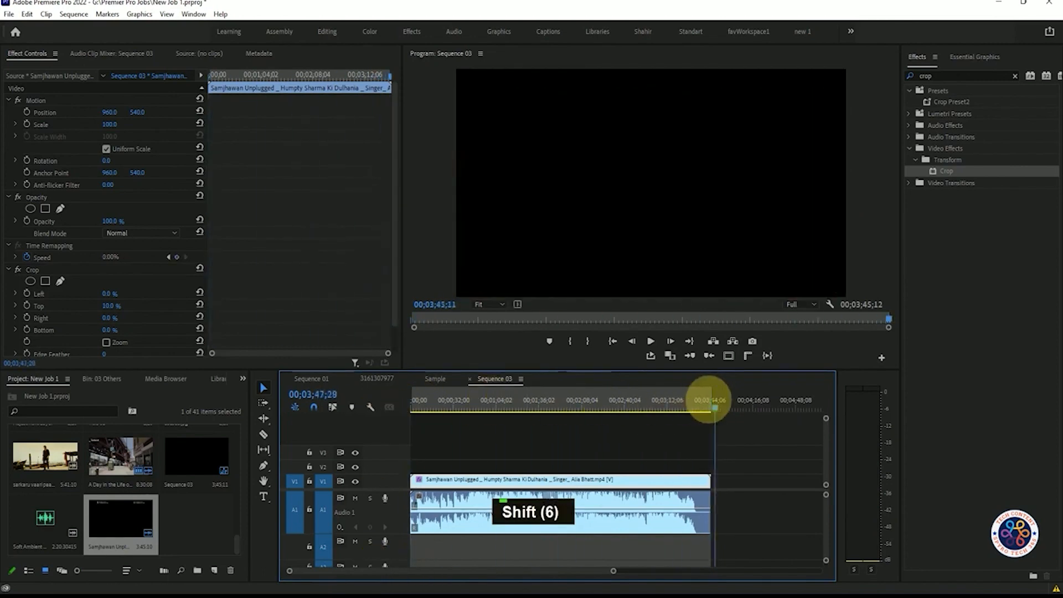
click(710, 408)
key(Home)
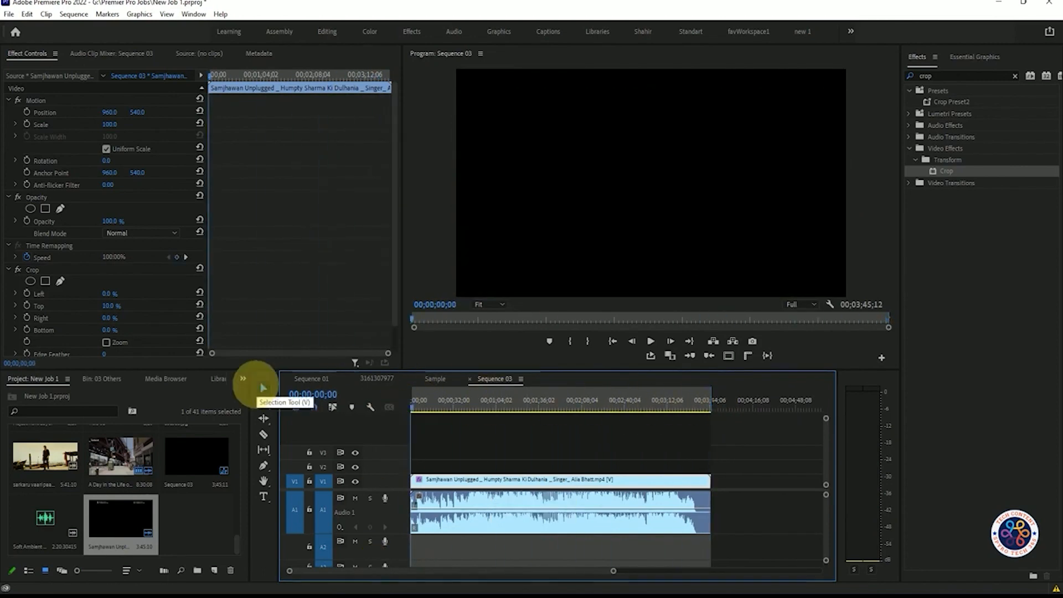
Move the playhead between the start and end of the marked range to check both boundaries.
click(706, 407)
key(ctrl+z)
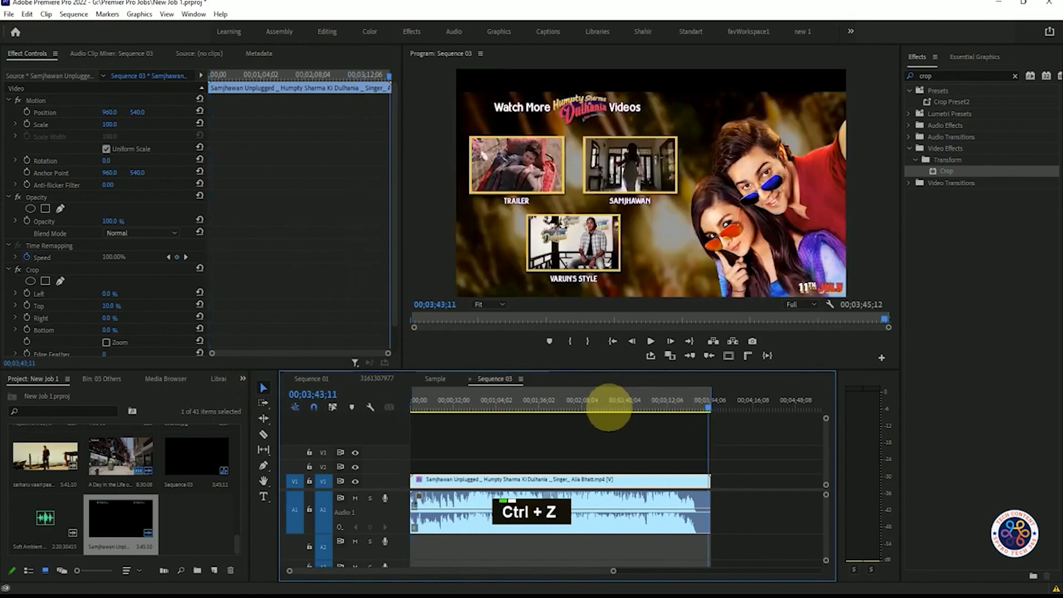
drag(688, 403, 359, 406)
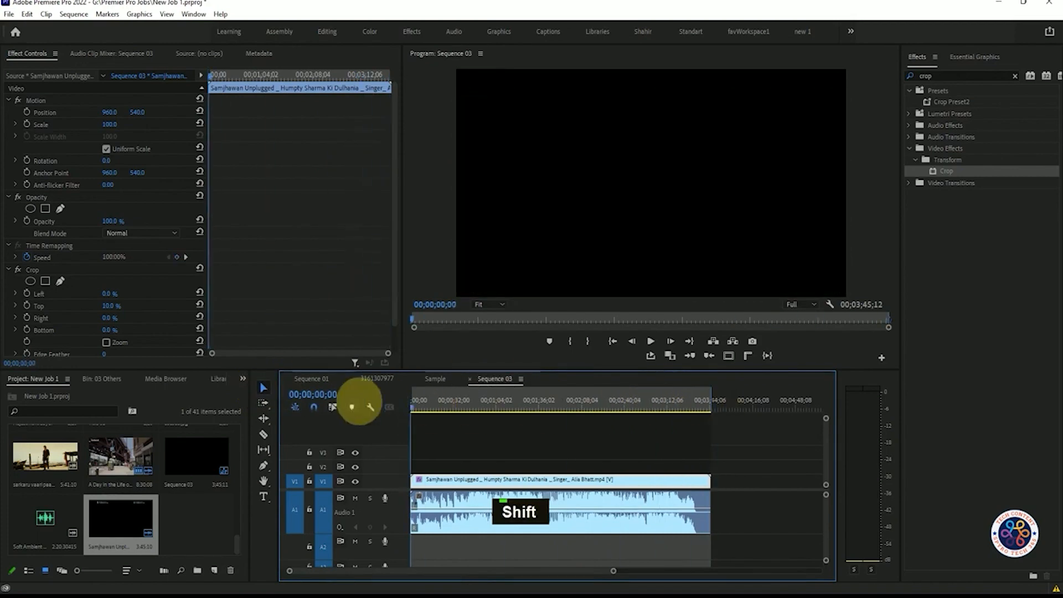
click(708, 407)
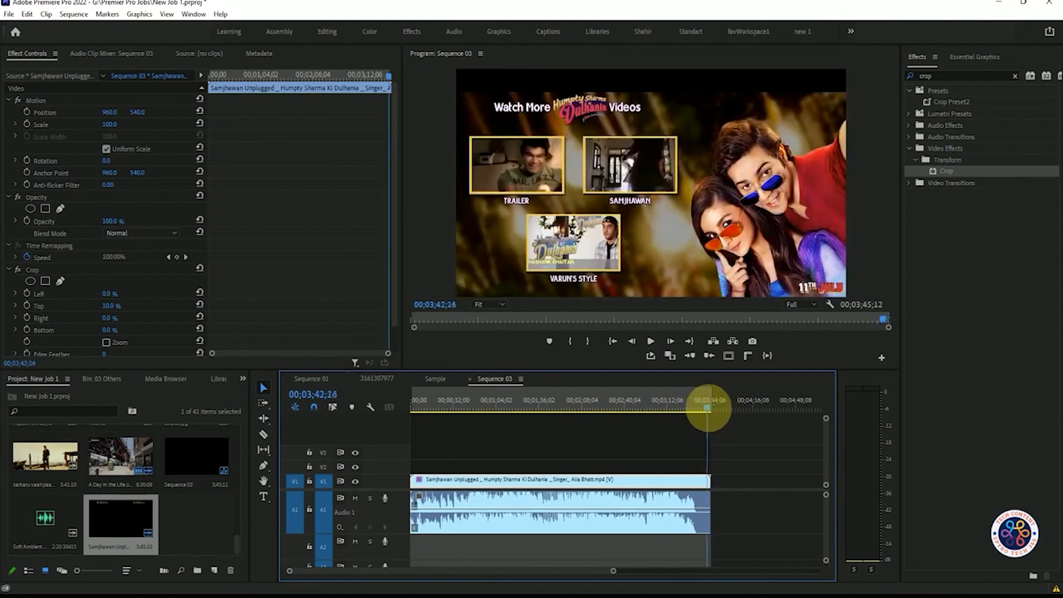
shift+click(710, 407)
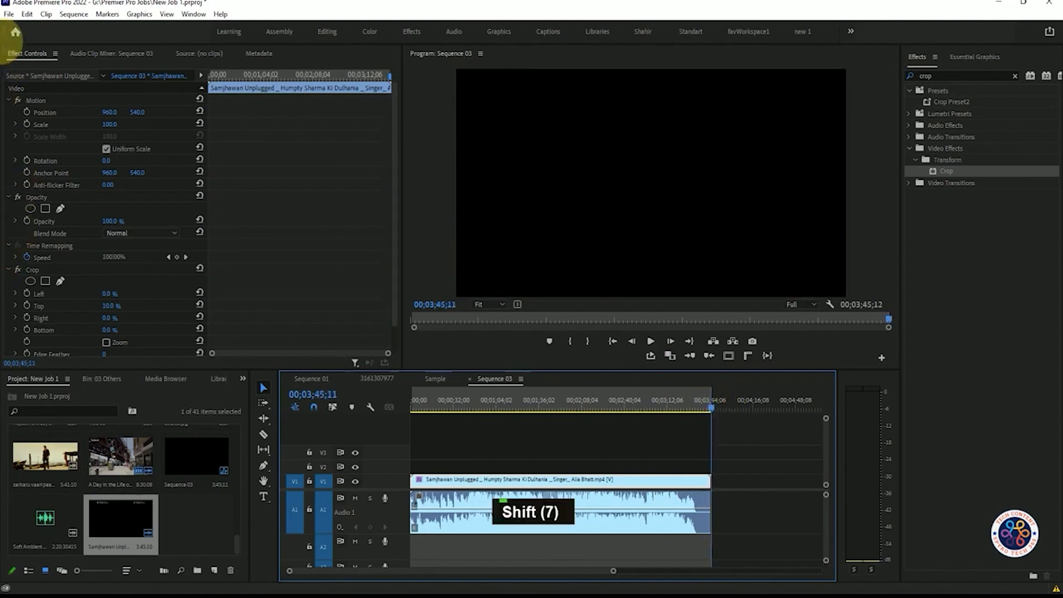
click(654, 406)
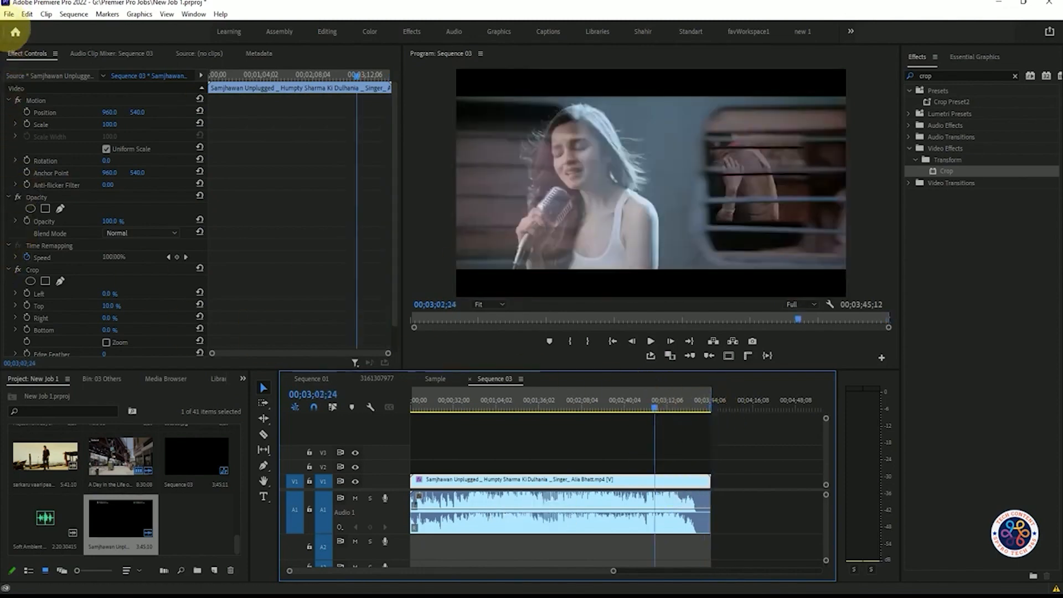
Open the media export settings and choose the MP3 format with the MP3 192 kbps High Quality preset.
click(9, 14)
mouse_move(49, 342)
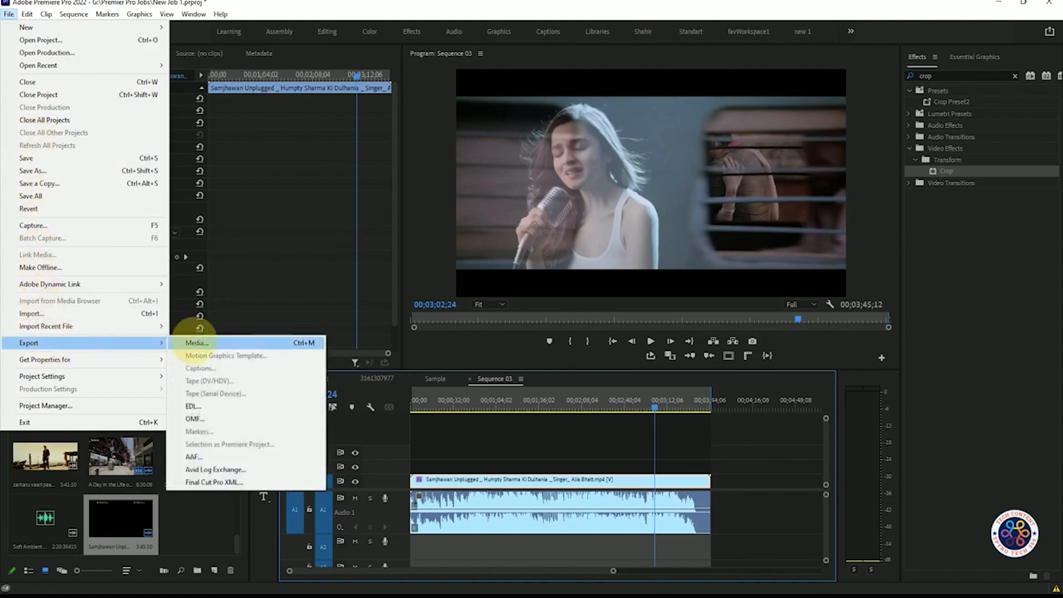
click(198, 328)
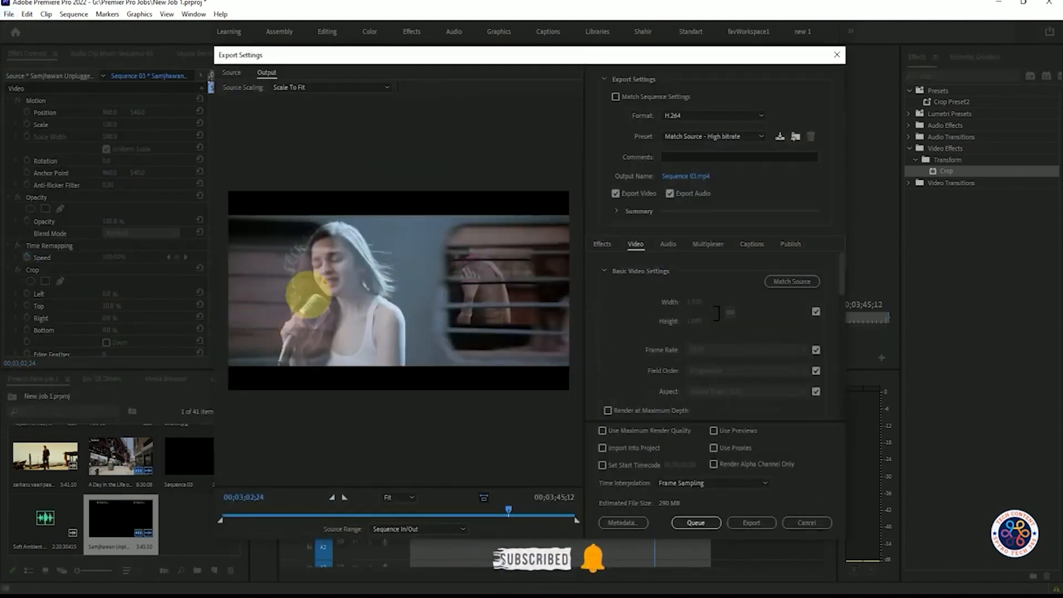
click(743, 114)
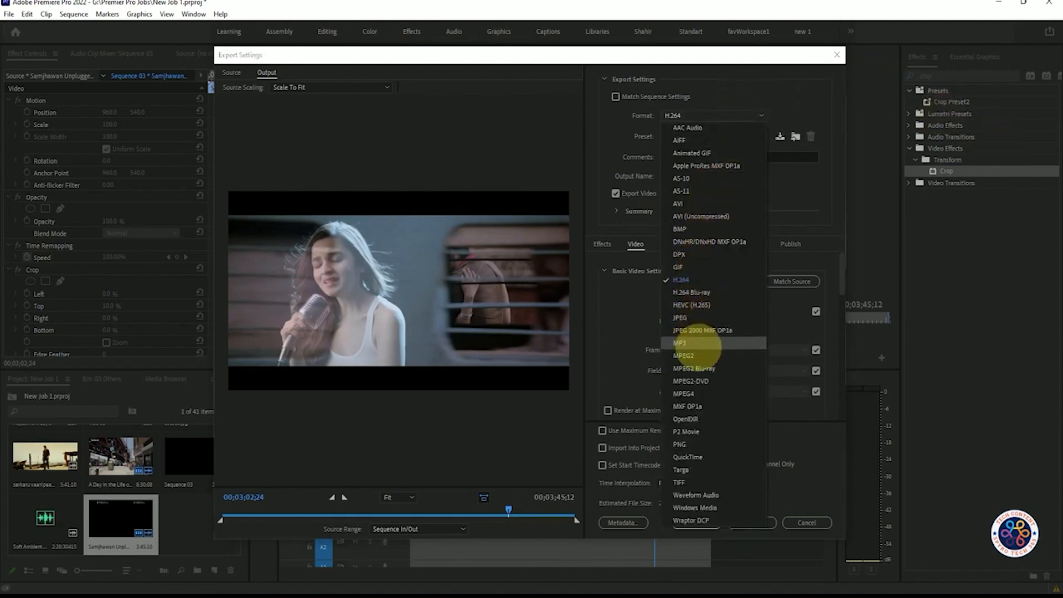
click(679, 343)
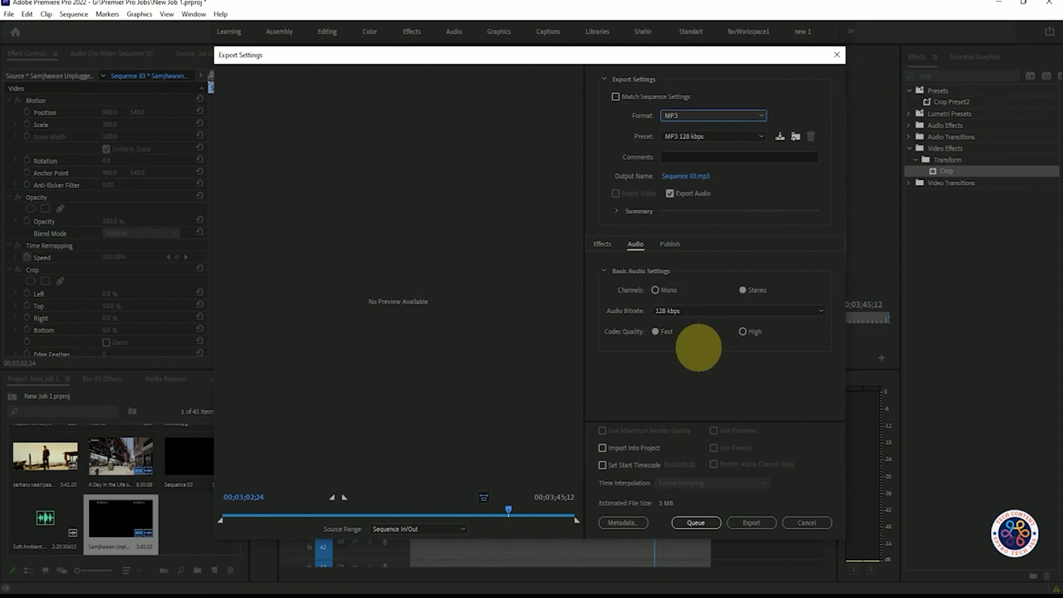
click(714, 135)
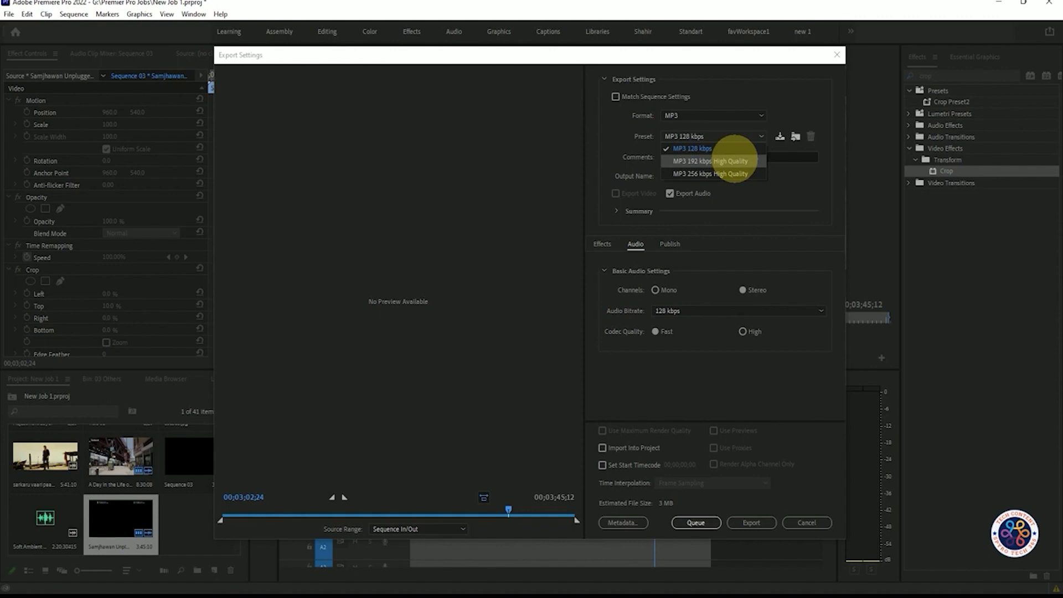
click(732, 161)
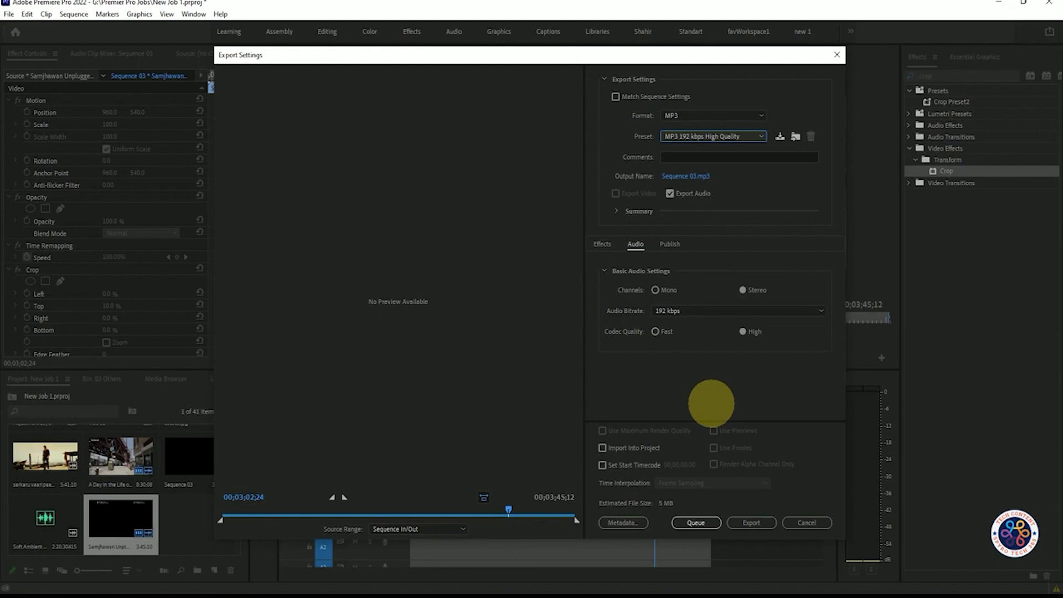
Look through the Effects, Audio and Publish options of the MP3 export.
click(601, 243)
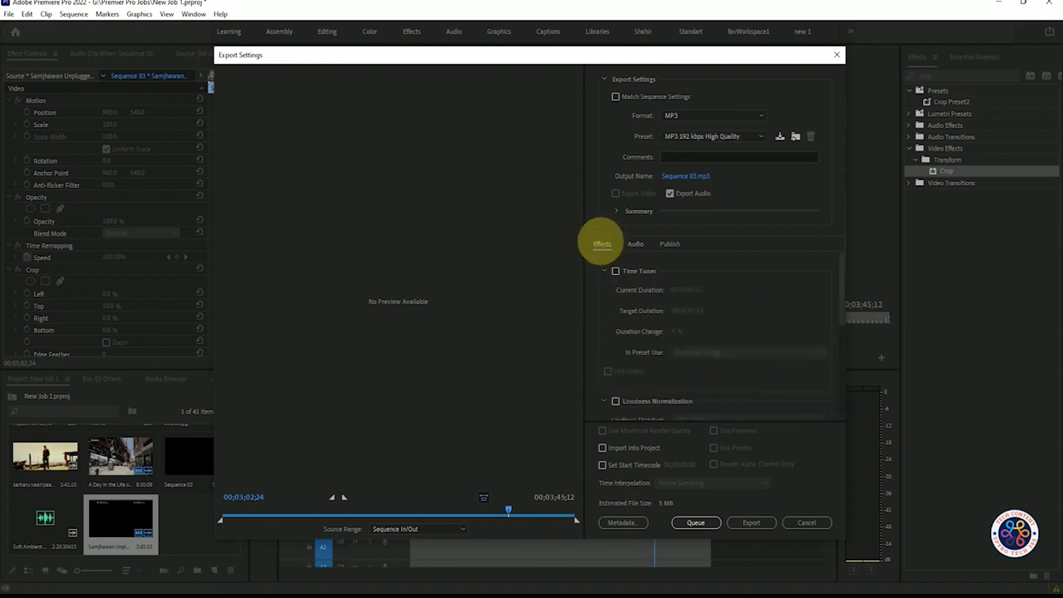
scroll(773, 345, down, 5)
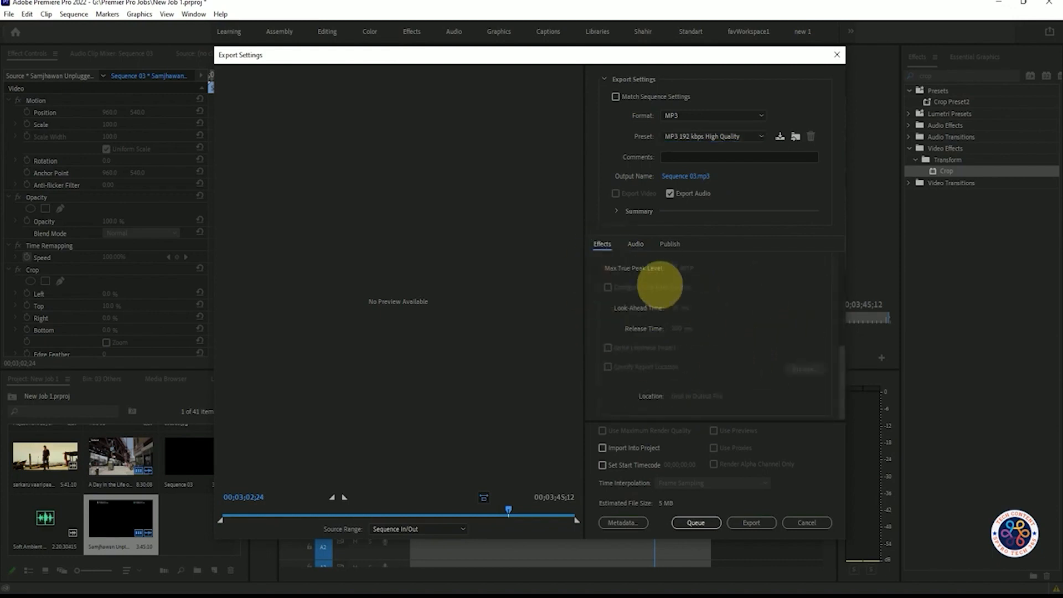
click(635, 244)
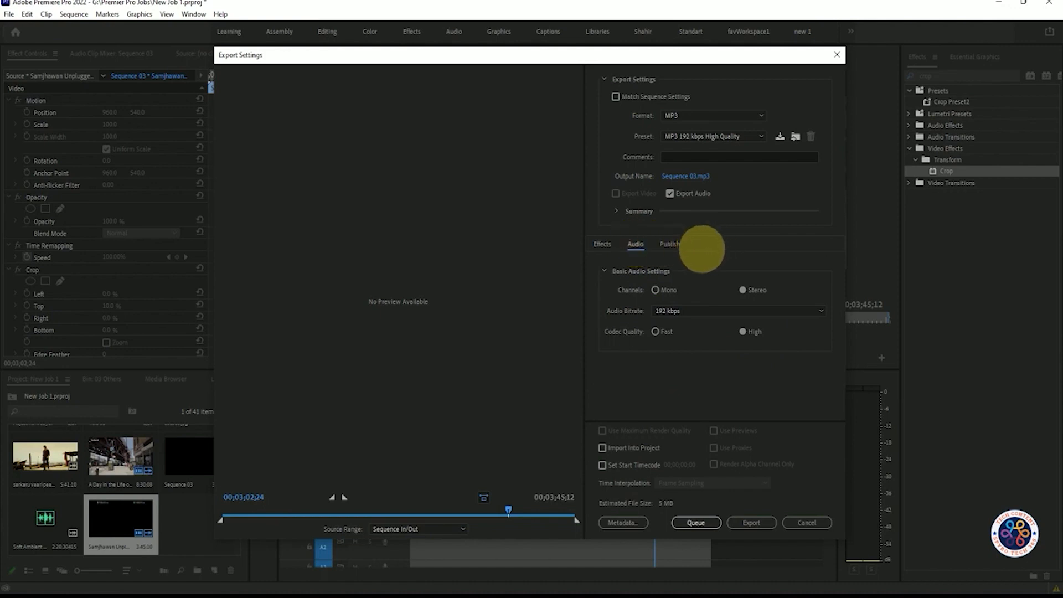
click(677, 243)
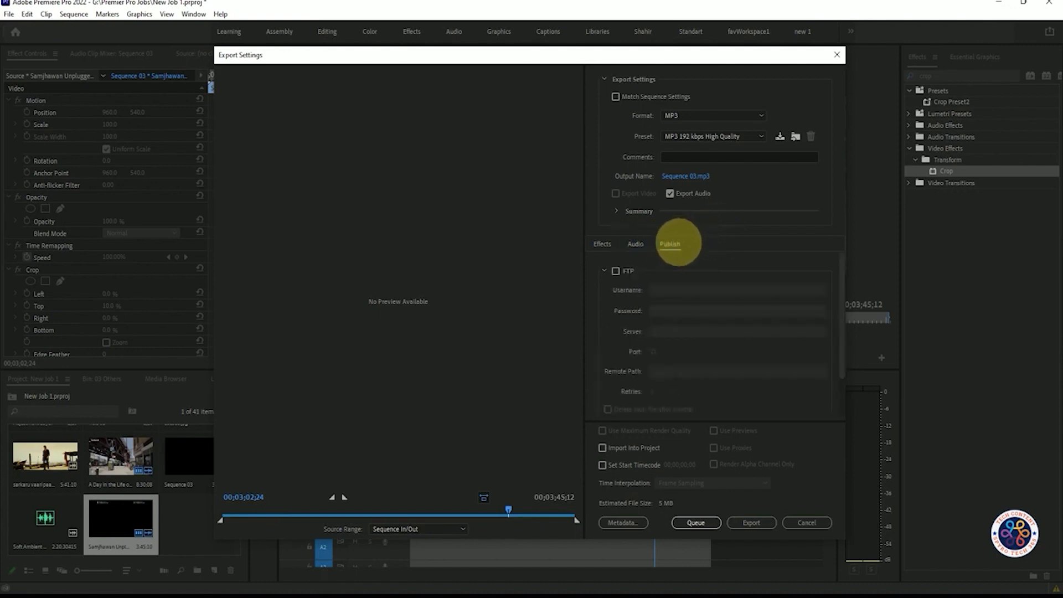
click(635, 244)
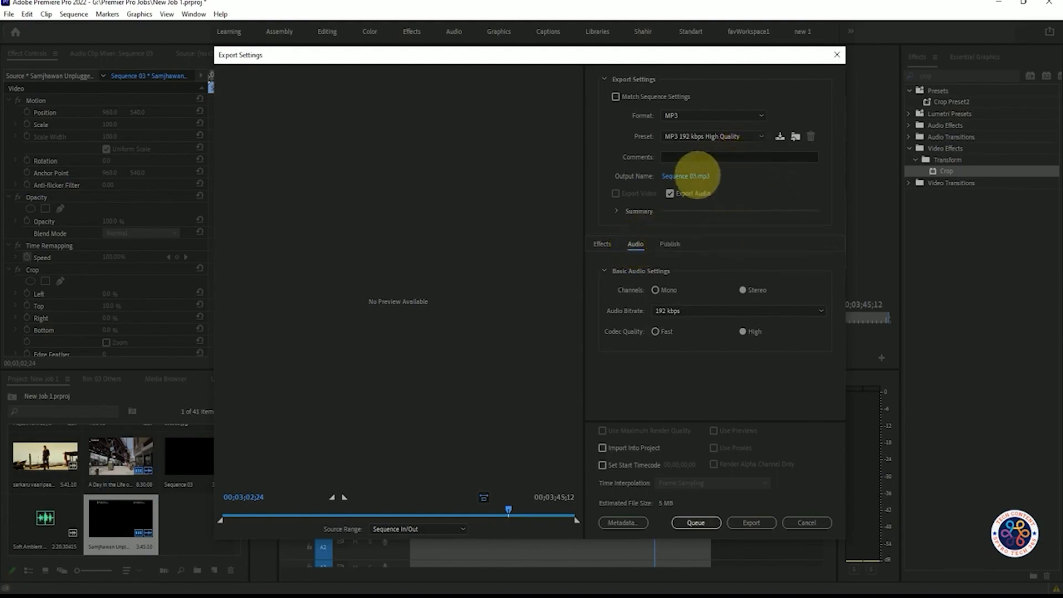
Set the export's output file name to "audio song" and its location to the Desktop.
click(689, 176)
drag(151, 349, 153, 297)
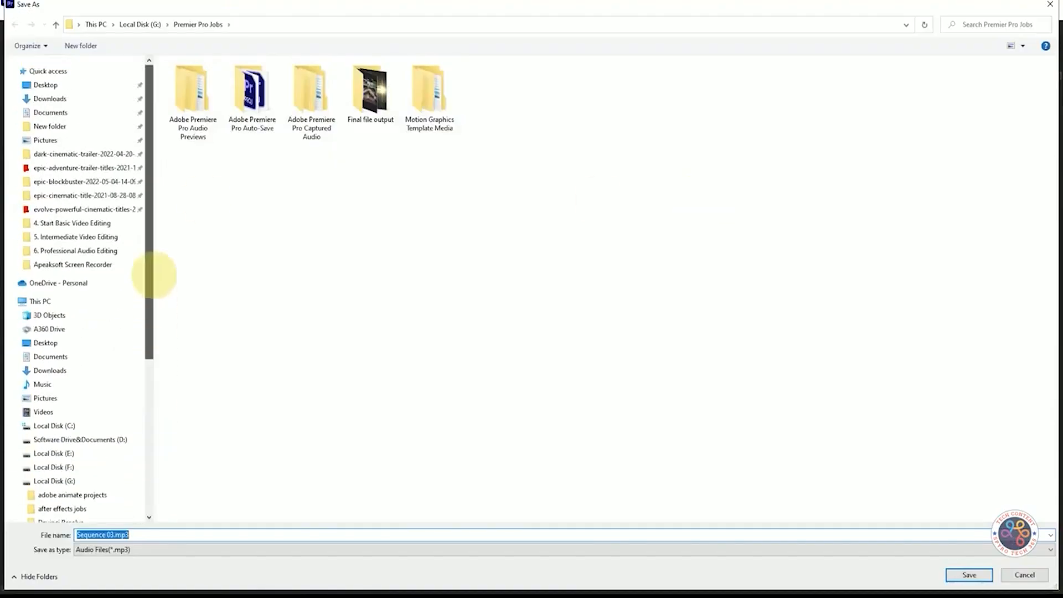
click(105, 342)
text(aud)
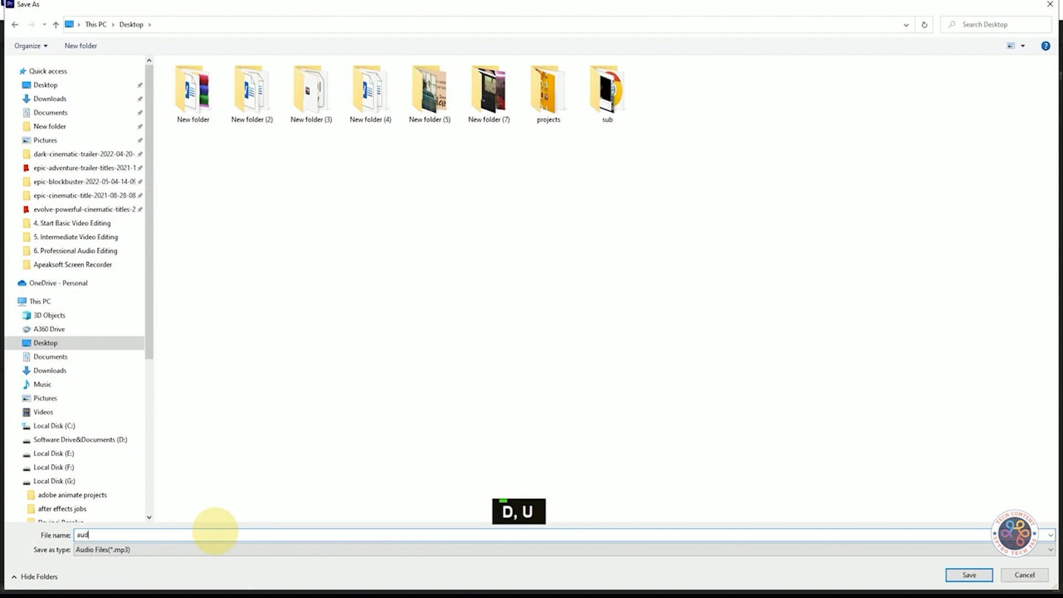
text(ion)
key(BackSpace)
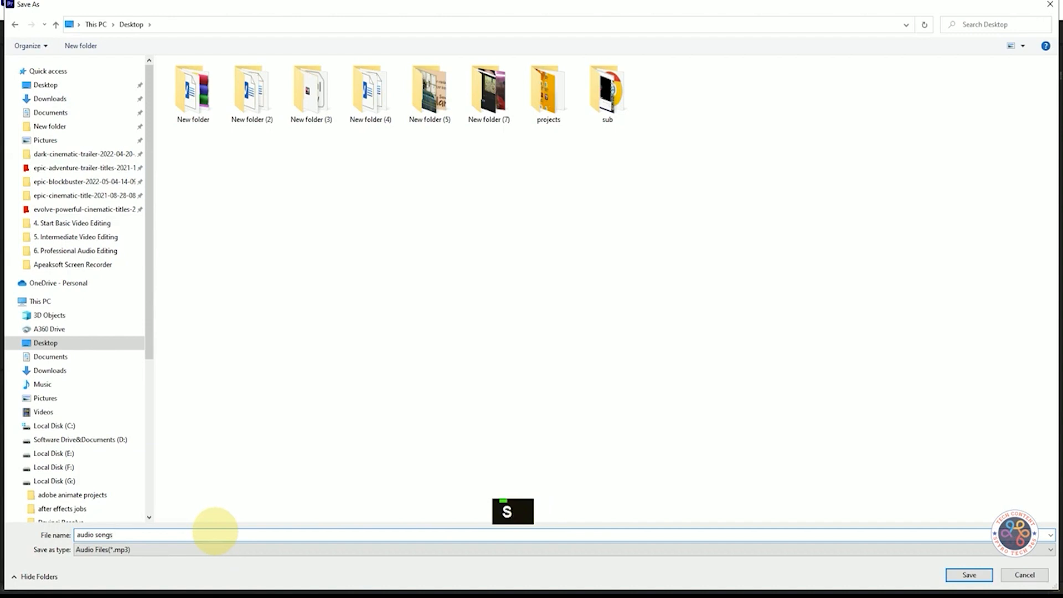
key(BackSpace)
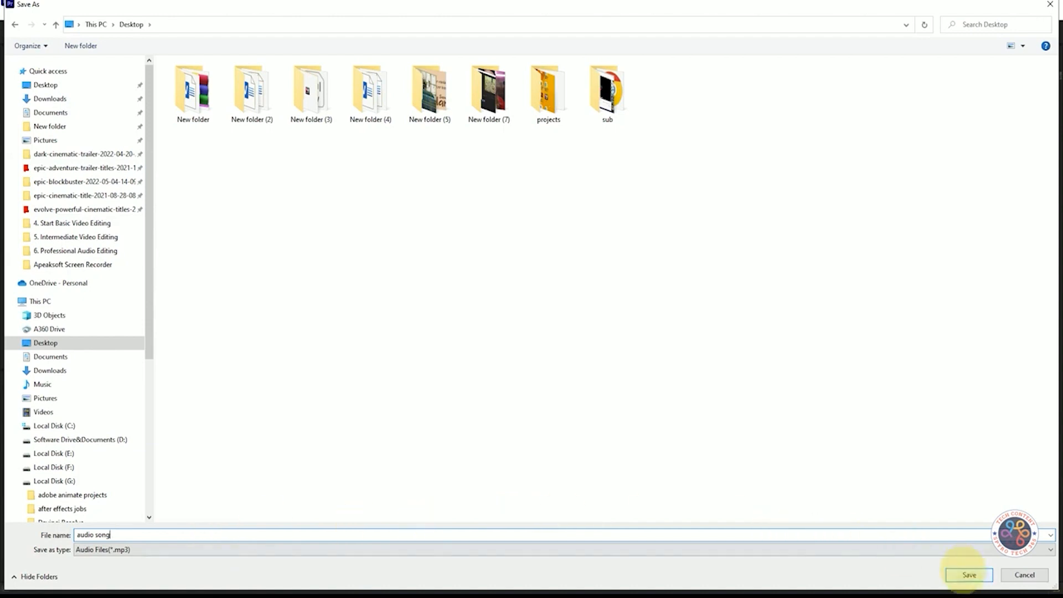
click(968, 574)
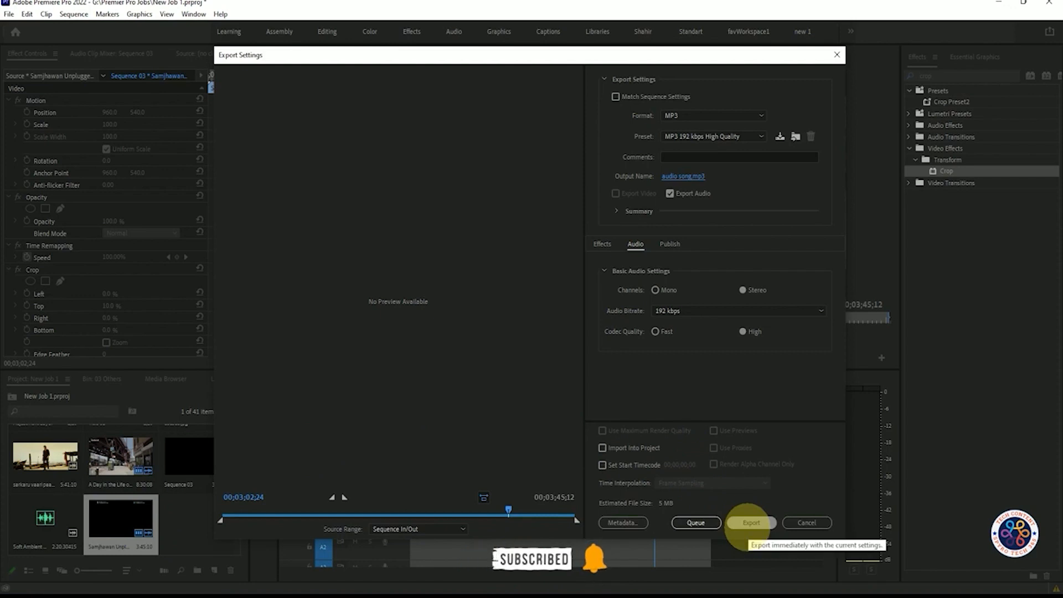
Review the export metadata, including the Rights Management fields, accept it and export the MP3 file.
click(615, 522)
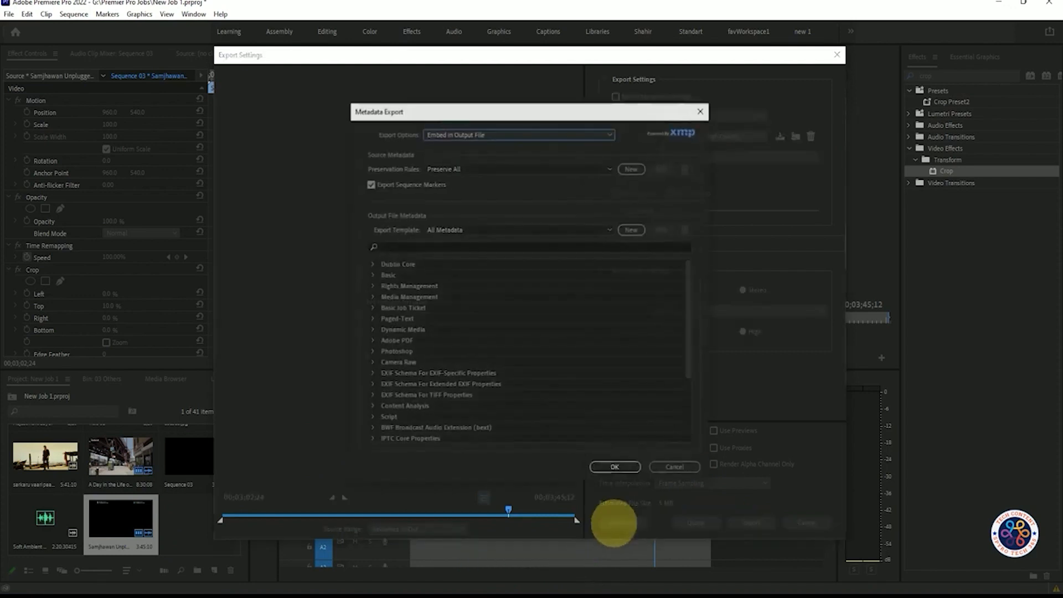
drag(424, 113, 586, 109)
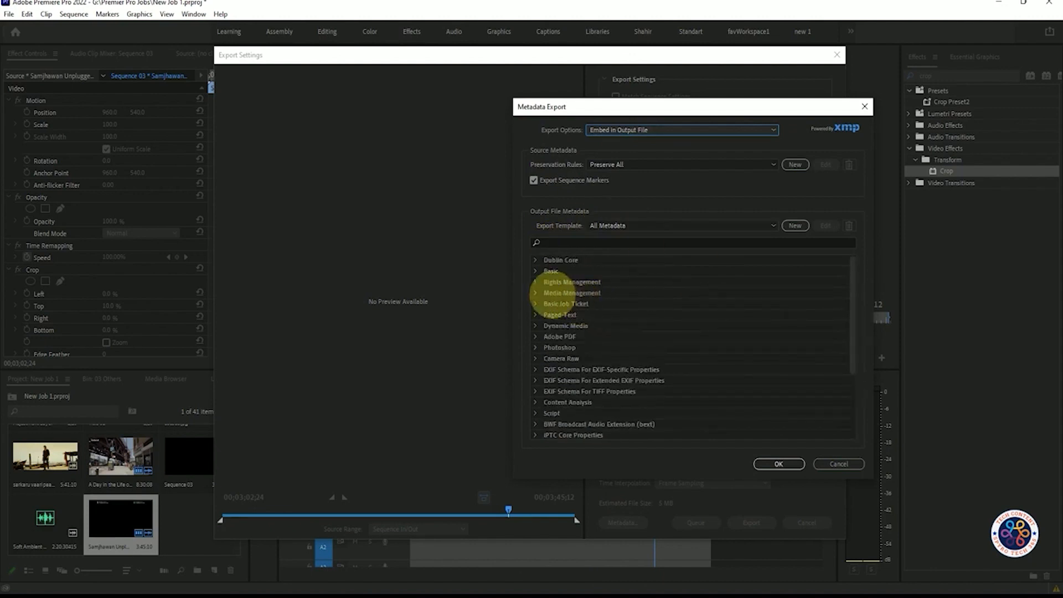
click(536, 282)
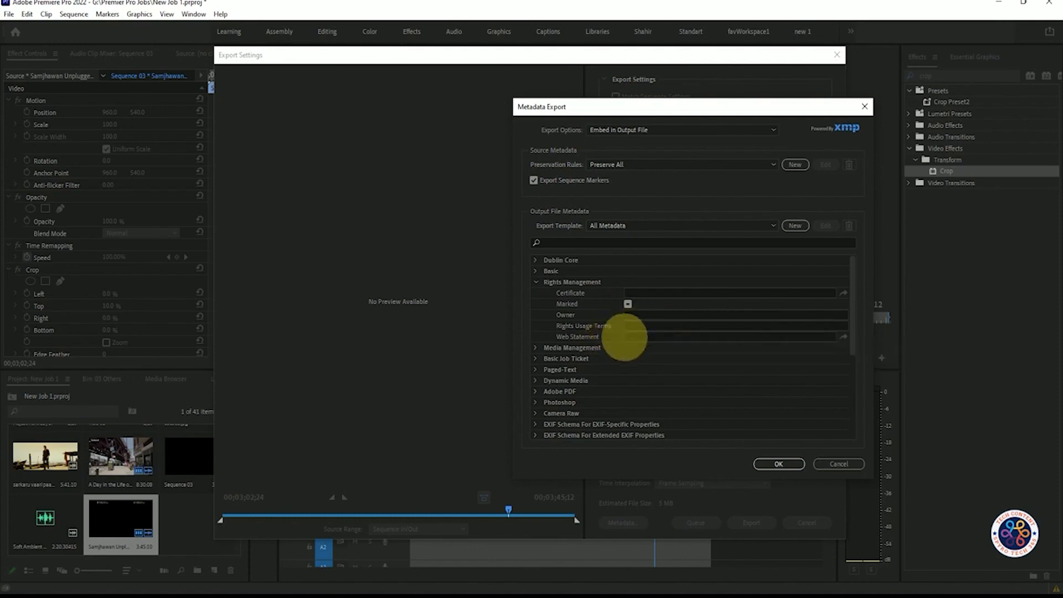
scroll(599, 392, down, 4)
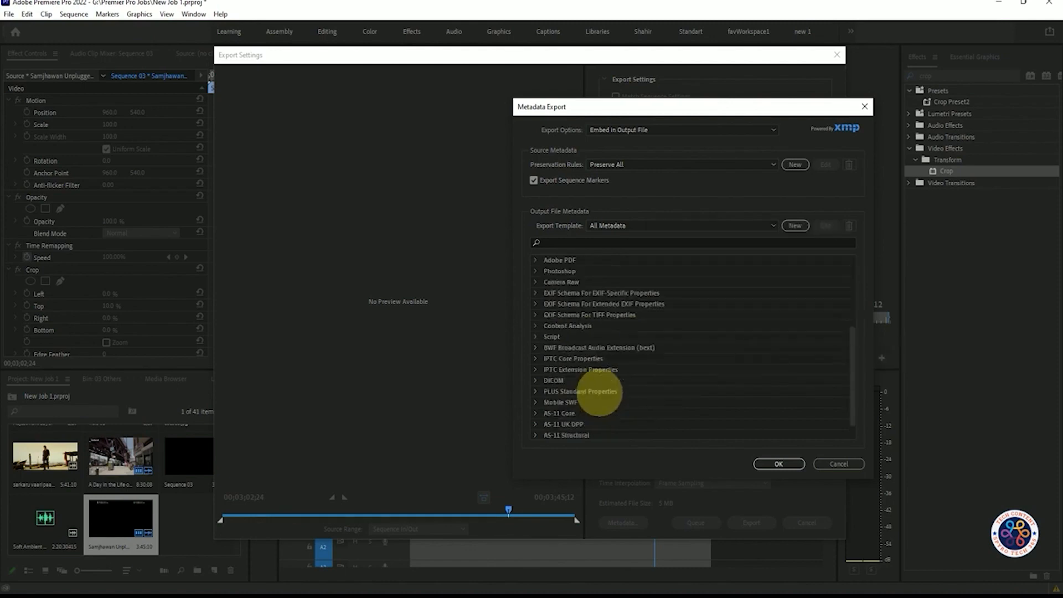
scroll(653, 392, up, 4)
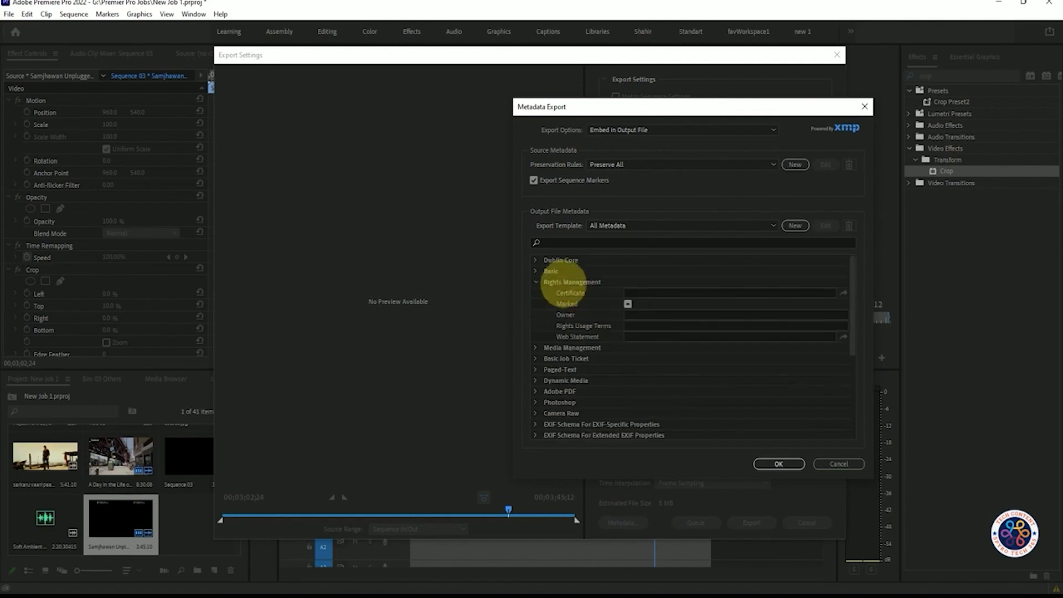
click(536, 281)
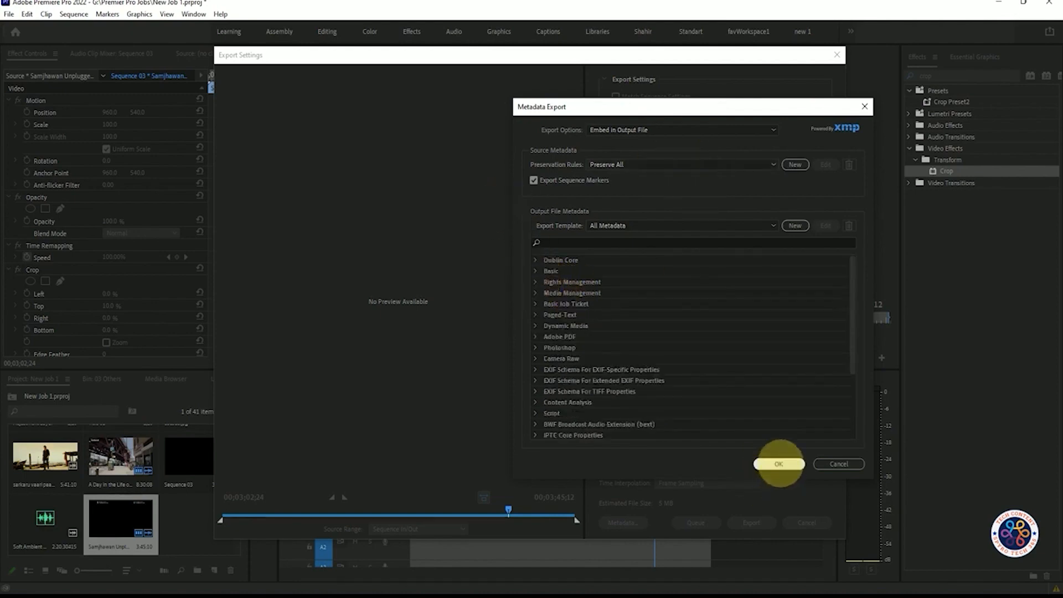
click(778, 463)
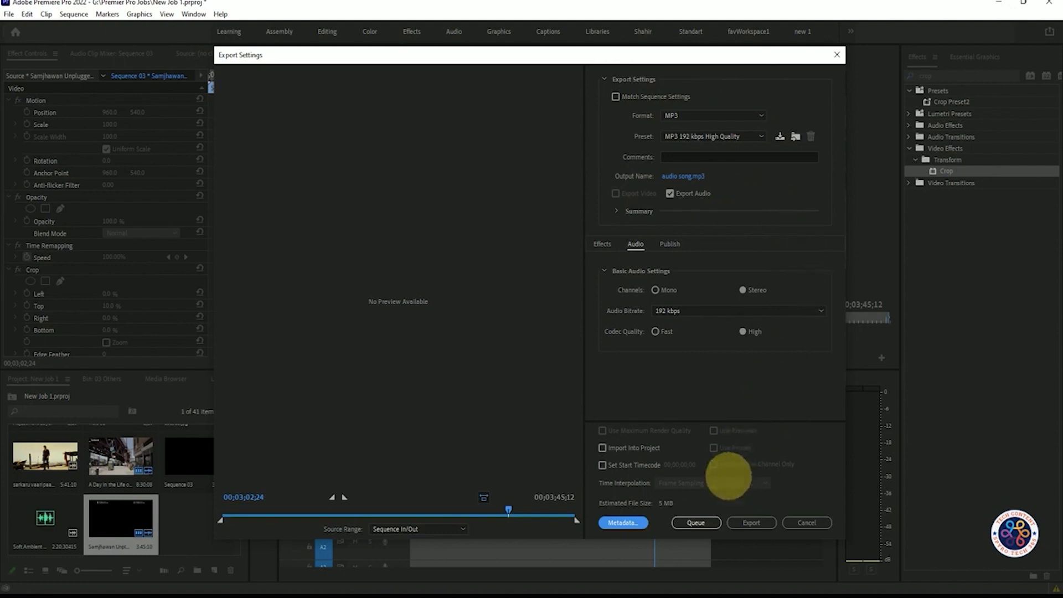
click(750, 522)
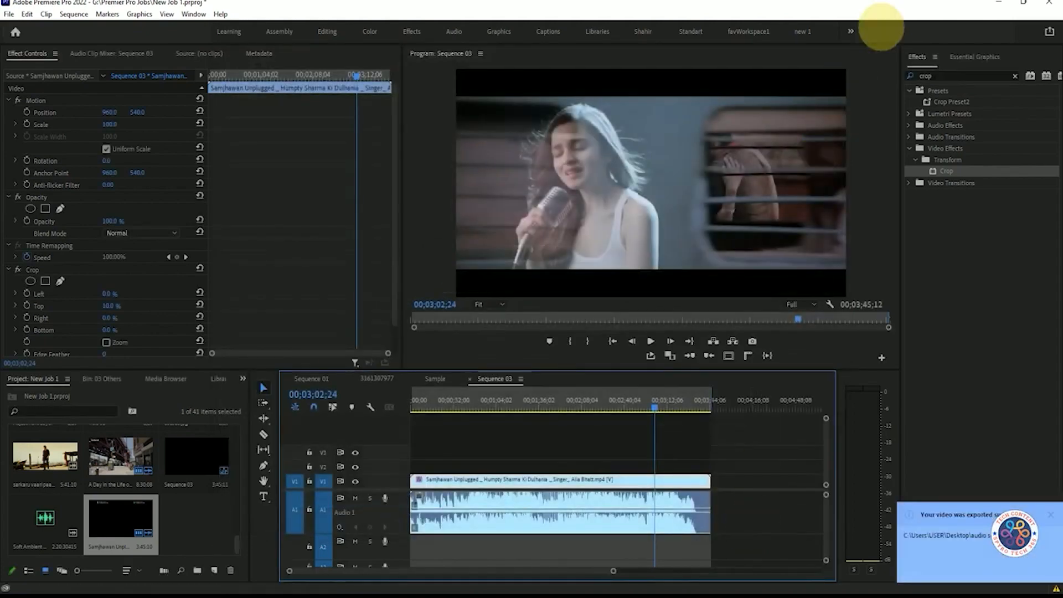
Minimize the open windows to check the desktop for the exported audio file, and return to Premiere Pro.
click(995, 4)
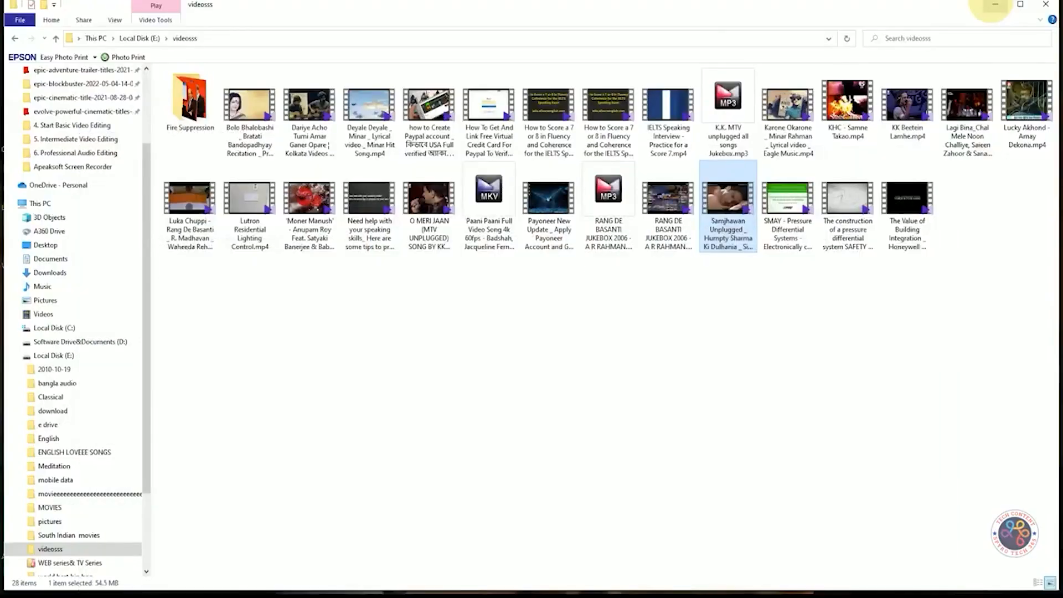
click(994, 4)
click(995, 4)
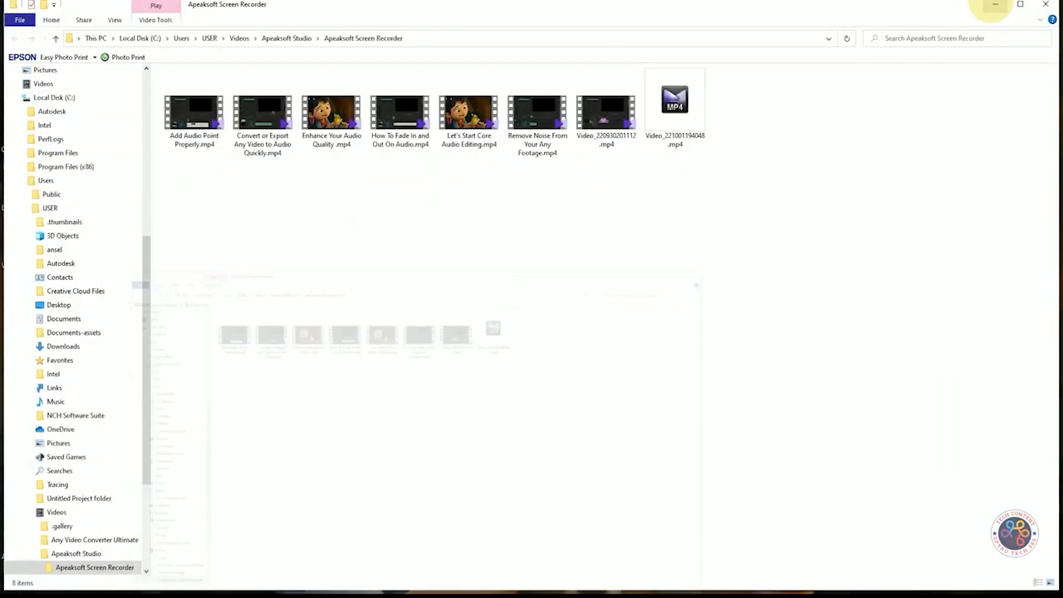
click(994, 5)
right_click(105, 424)
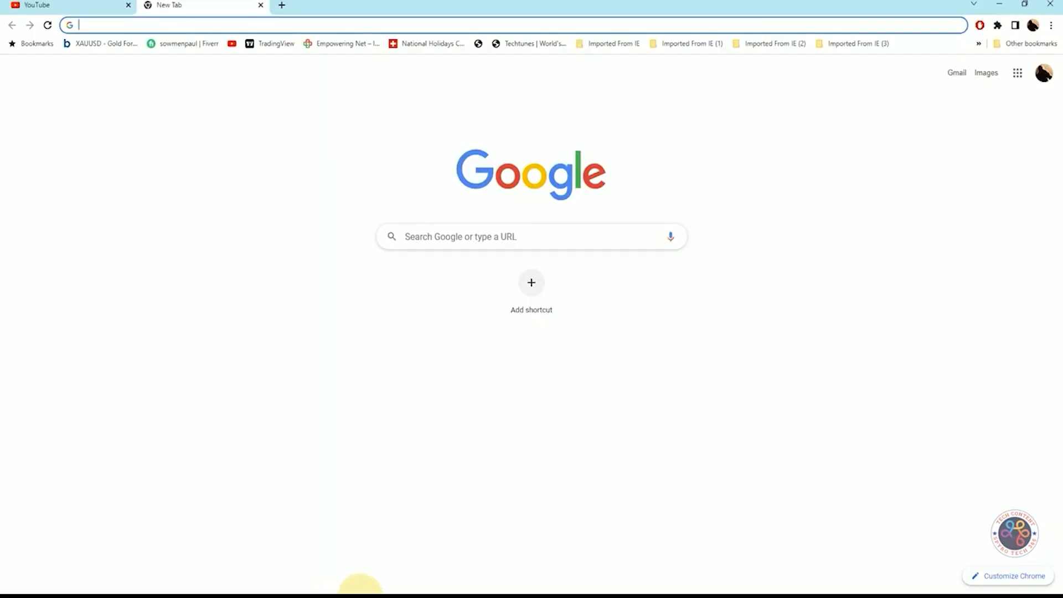
click(365, 585)
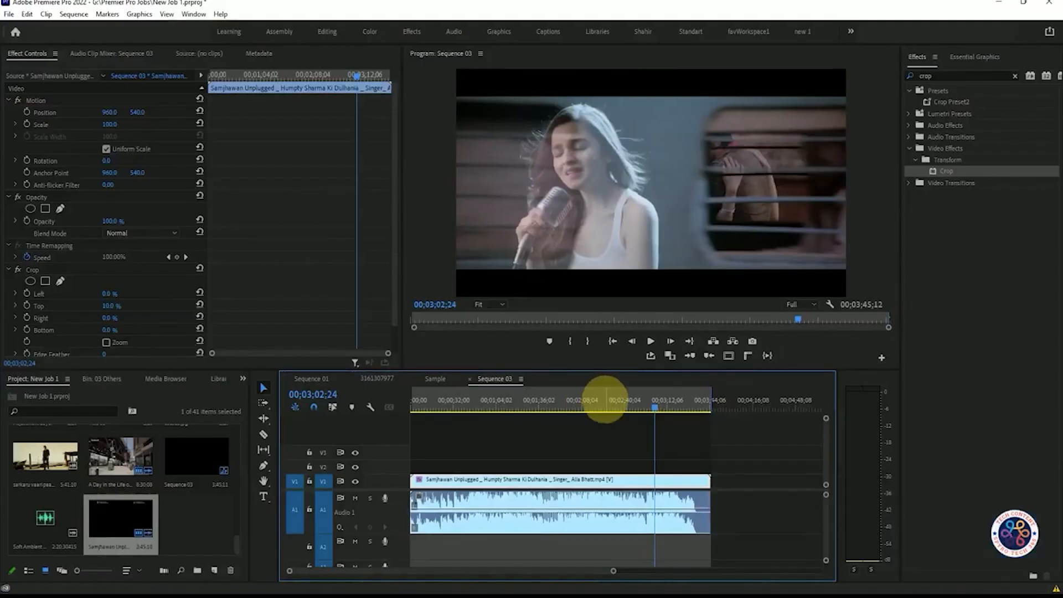